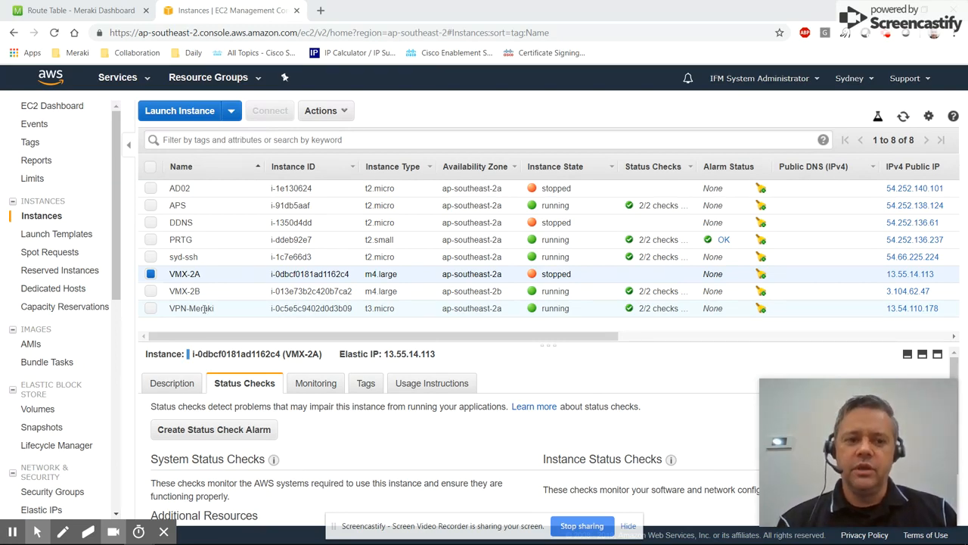
{"action": "left_click", "coordinate": [150, 274]}
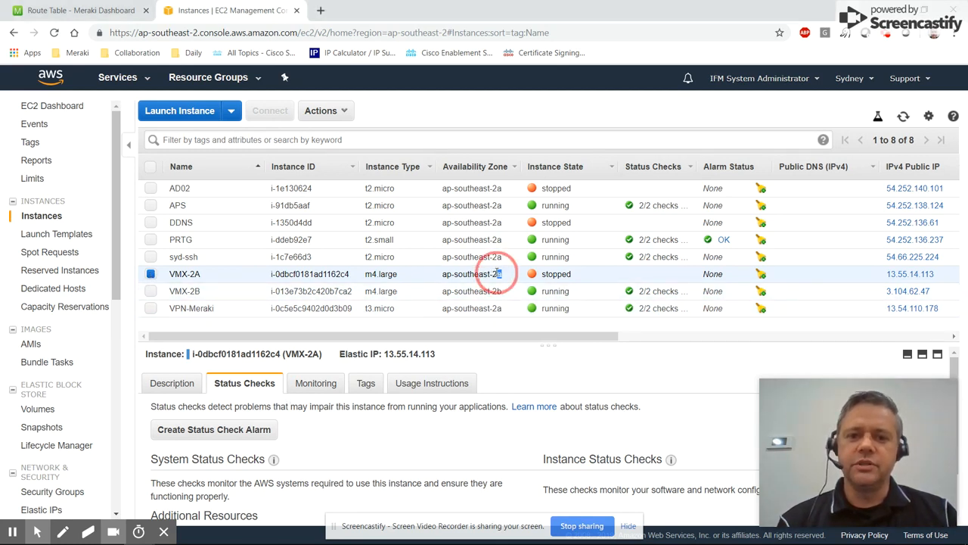
{"action": "left_click_drag", "start_coordinate": [501, 274], "coordinate": [468, 274]}
{"action": "left_click", "coordinate": [499, 276]}
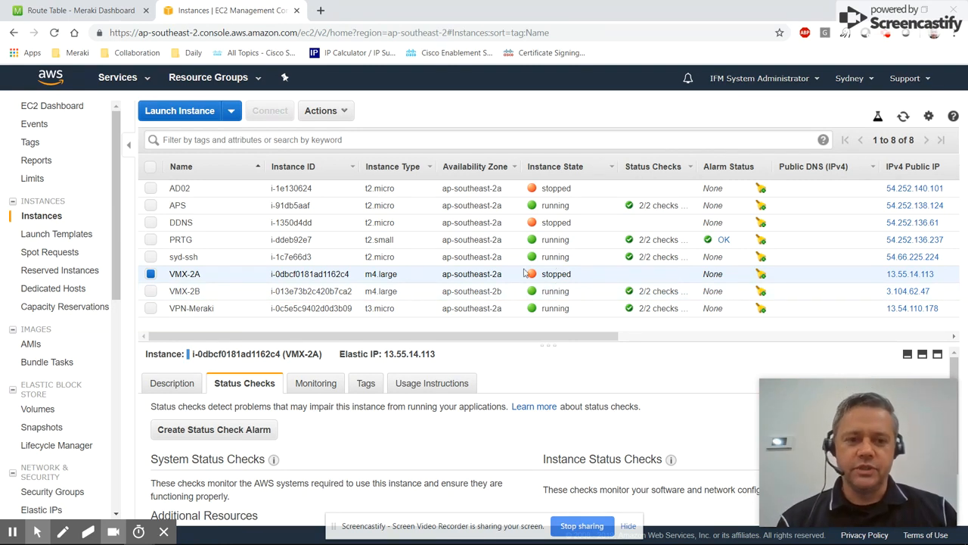
{"action": "left_click", "coordinate": [151, 275]}
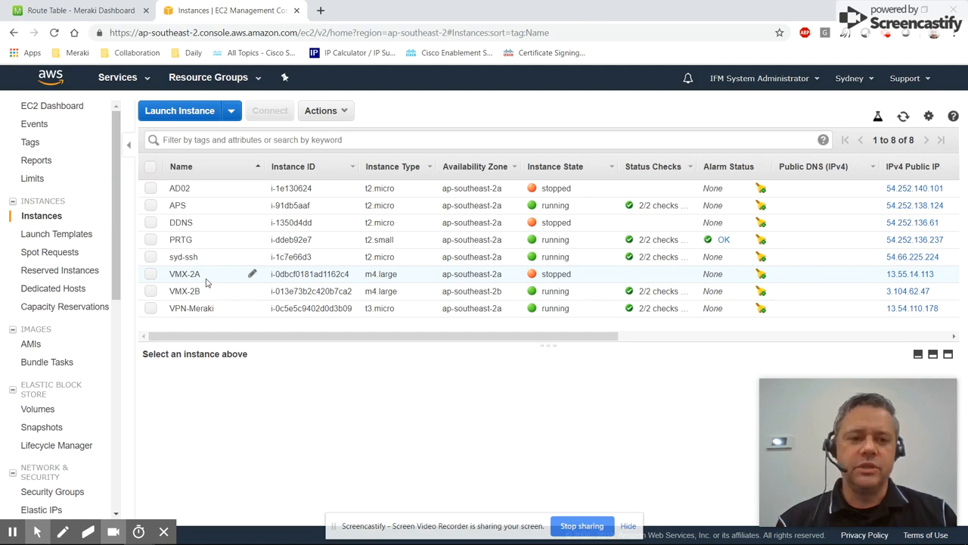
Enable detailed monitoring for the VMX-2A instance.
{"action": "left_click", "coordinate": [151, 274]}
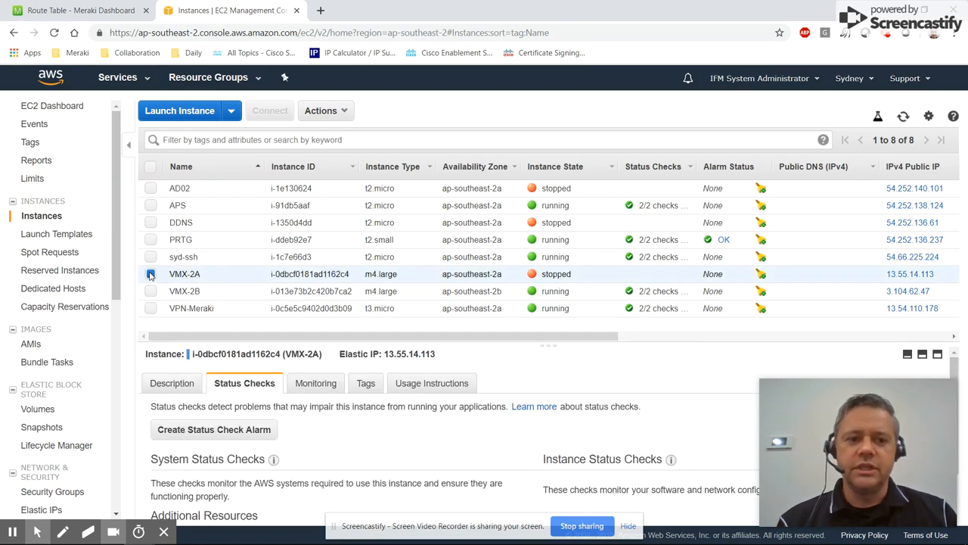
{"action": "left_click", "coordinate": [307, 389]}
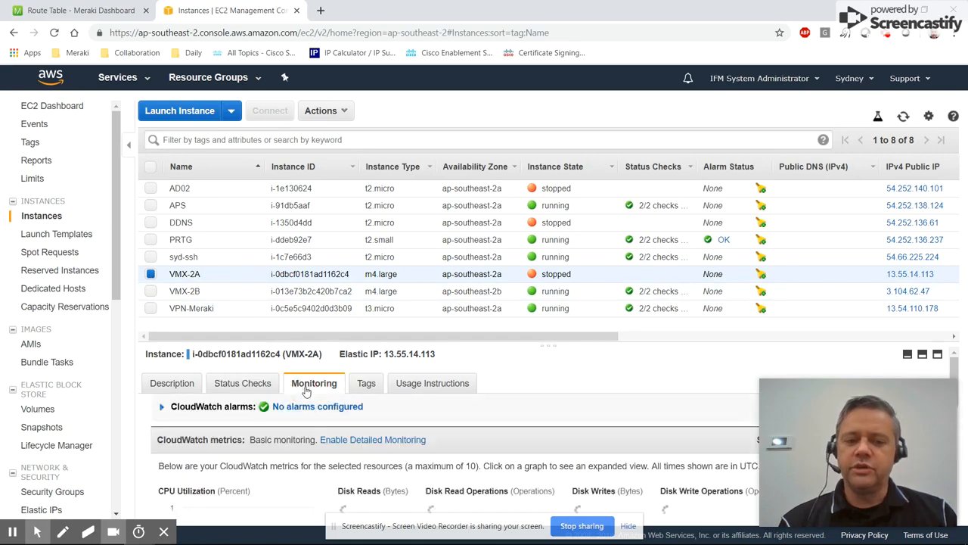
{"action": "left_click", "coordinate": [369, 445]}
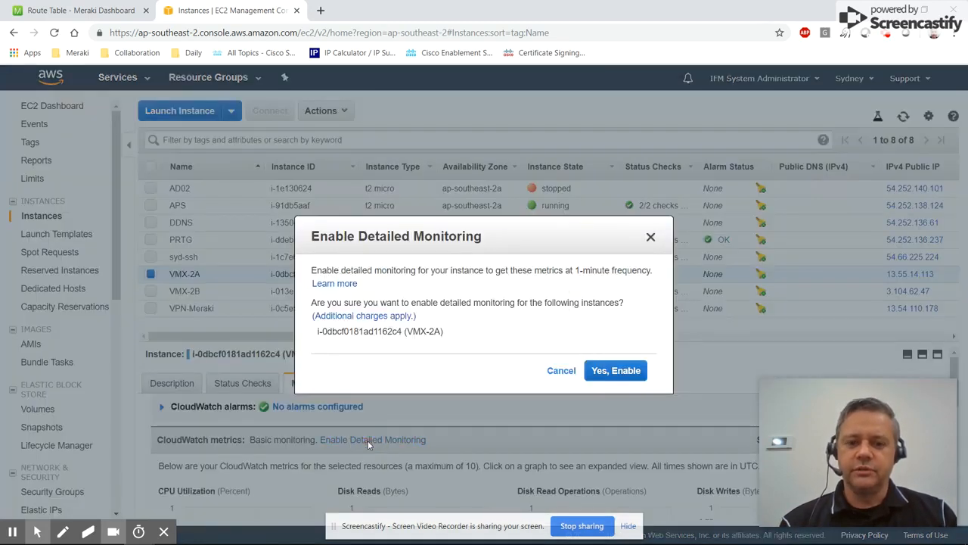
{"action": "left_click", "coordinate": [619, 373]}
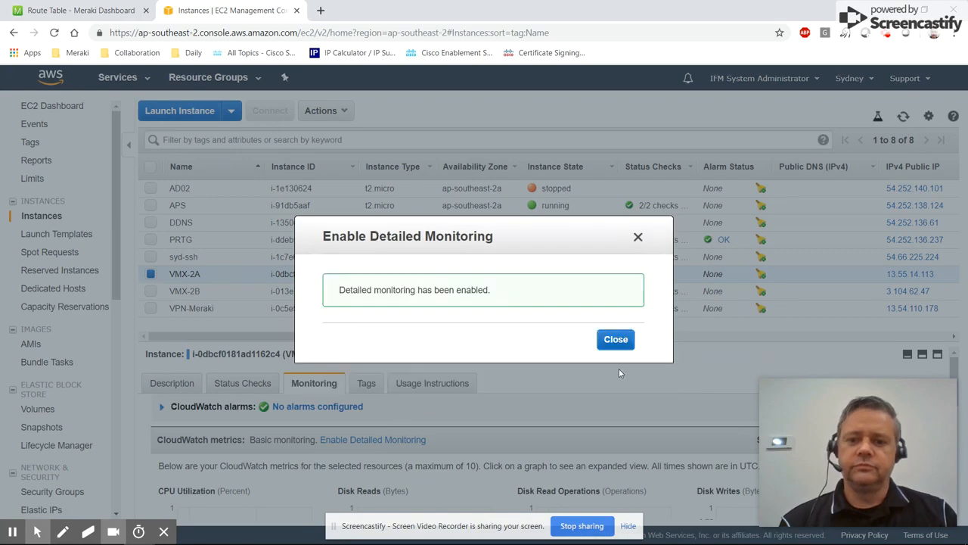
{"action": "left_click", "coordinate": [616, 338]}
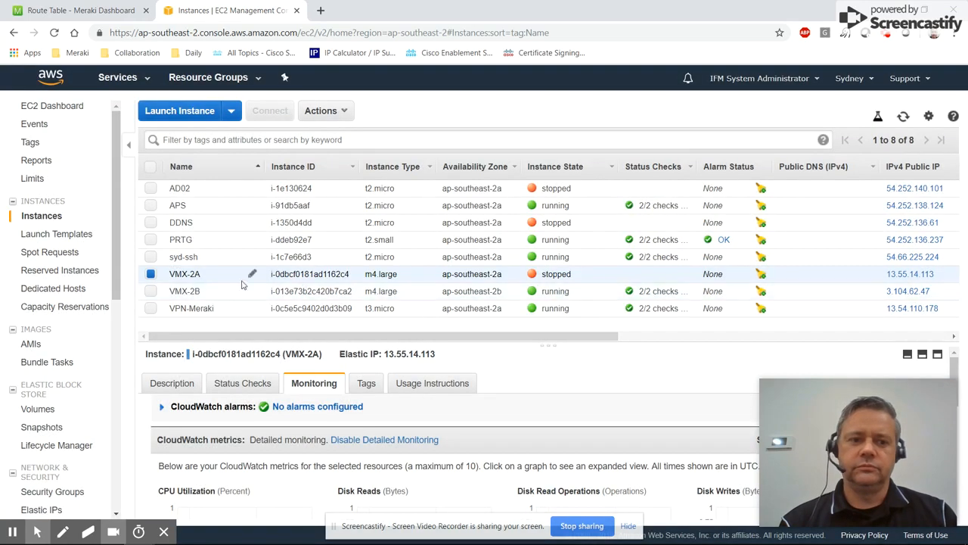
Enable detailed monitoring for the VMX-2B instance.
{"action": "left_click", "coordinate": [150, 274]}
{"action": "left_click", "coordinate": [150, 290]}
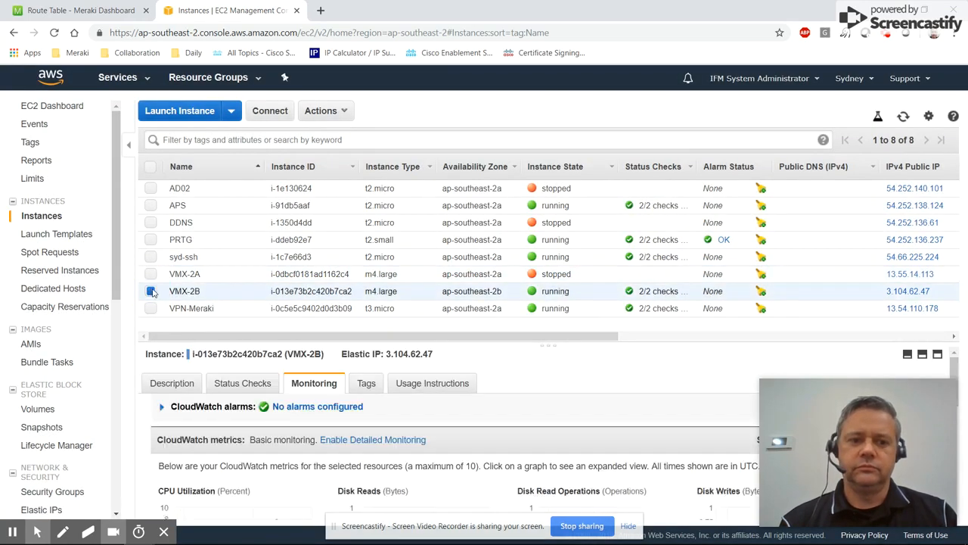
{"action": "left_click", "coordinate": [382, 438]}
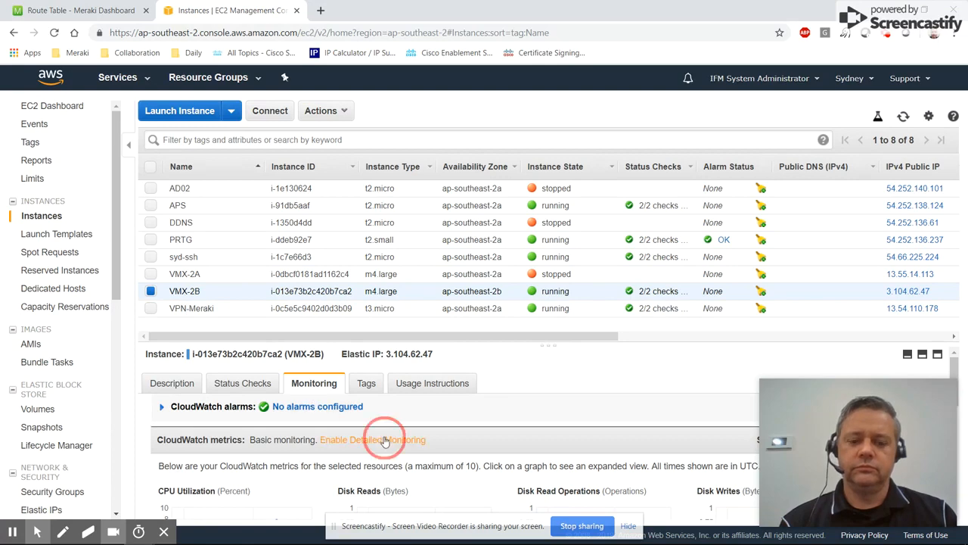
{"action": "left_click", "coordinate": [614, 370]}
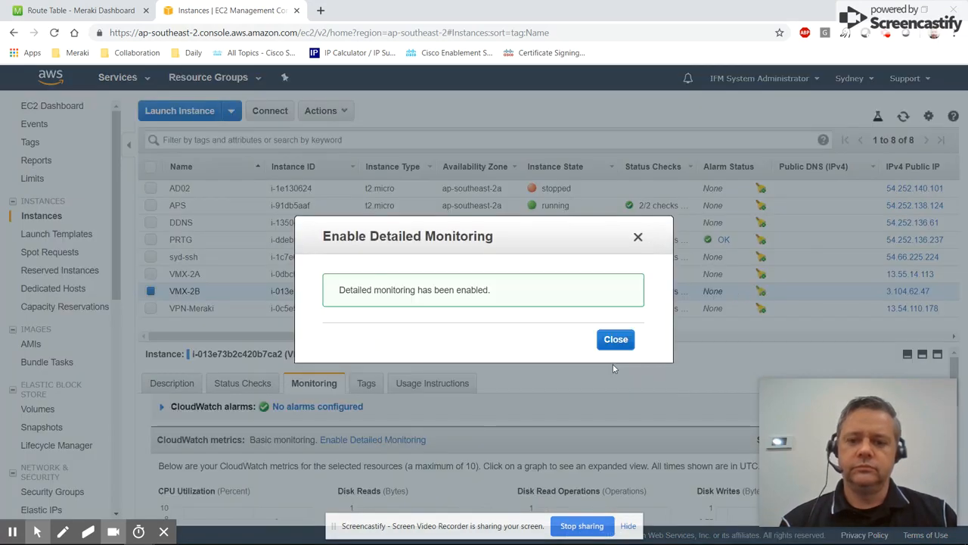
{"action": "left_click", "coordinate": [615, 342]}
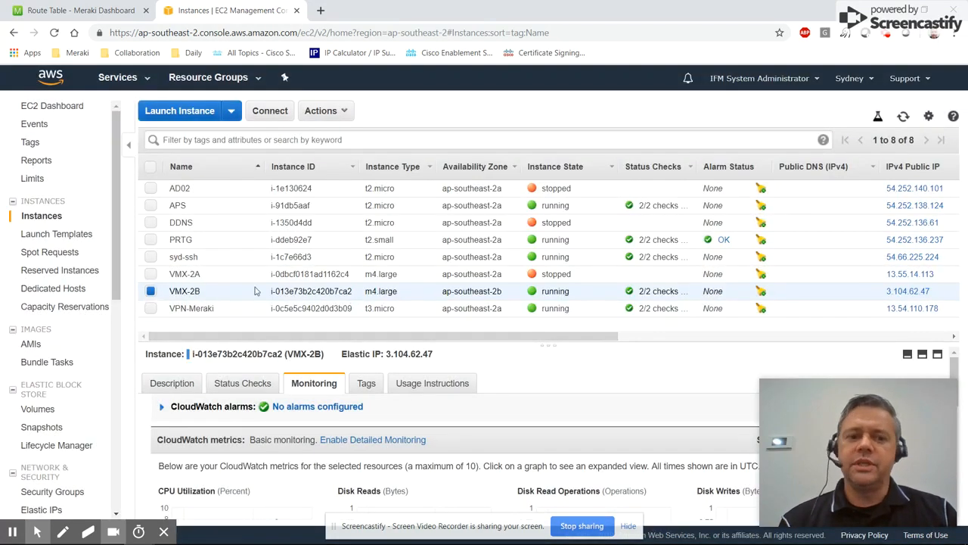
Start a status check alarm for the VMX-2A instance and turn off sending a notification.
{"action": "left_click", "coordinate": [150, 290]}
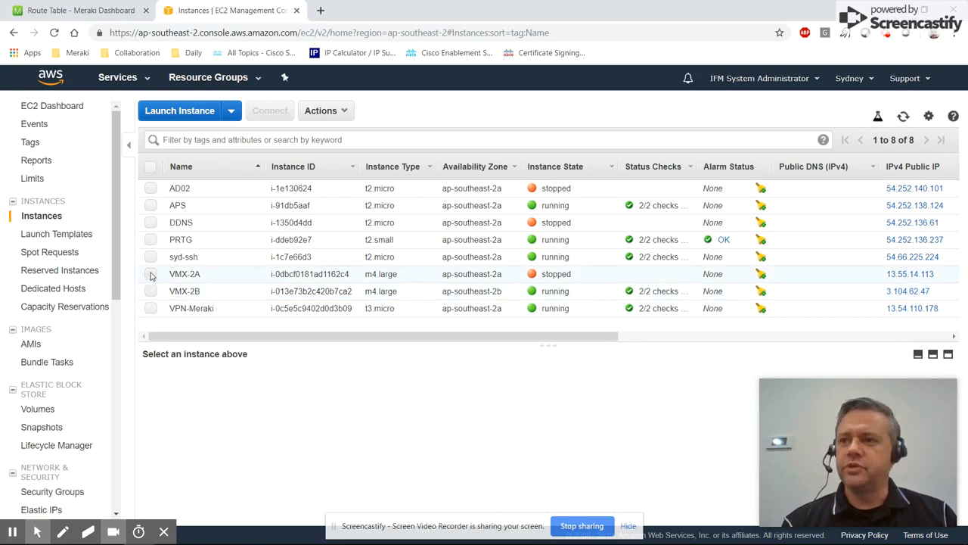
{"action": "left_click", "coordinate": [151, 273]}
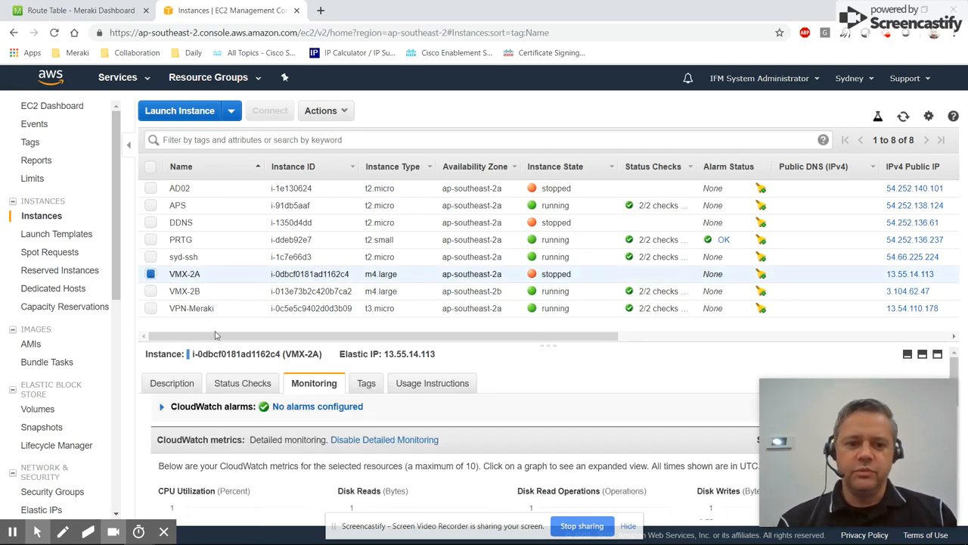
{"action": "left_click", "coordinate": [242, 383]}
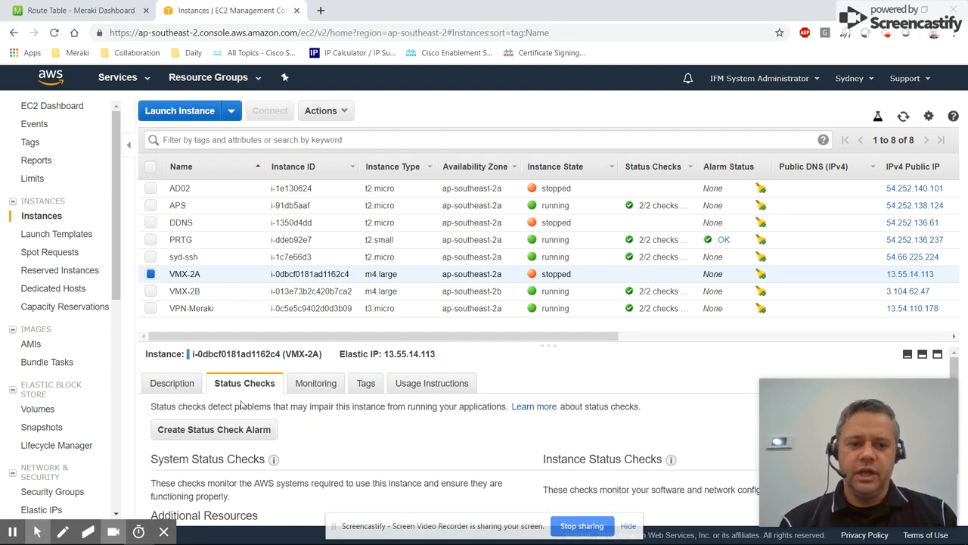
{"action": "left_click", "coordinate": [224, 431]}
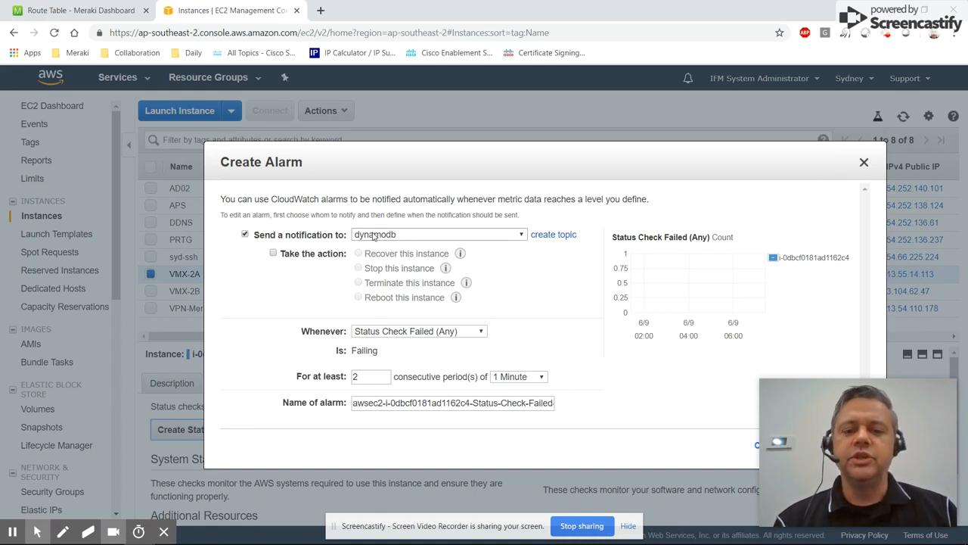
{"action": "left_click", "coordinate": [245, 235]}
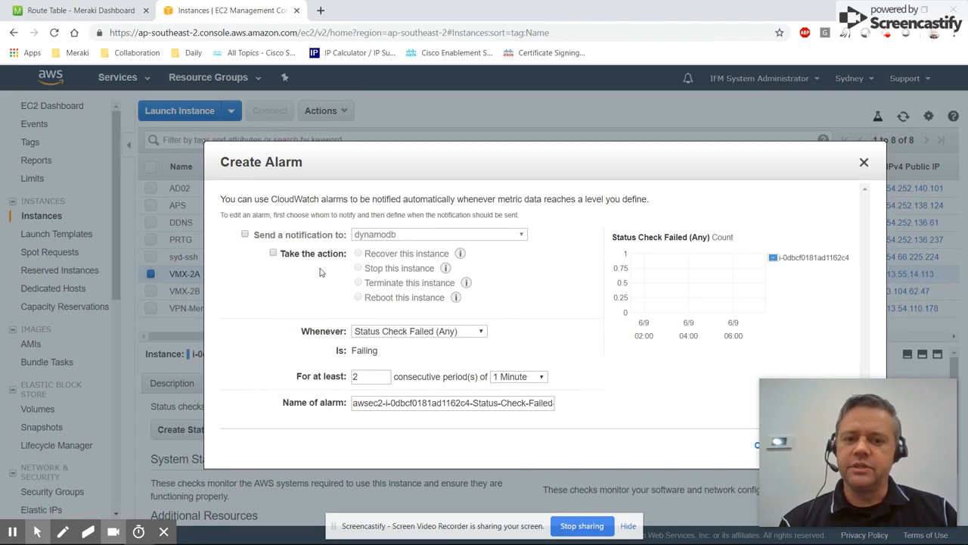
Set the alarm to trigger after 1 consecutive period of 1 Minute.
{"action": "double_click", "coordinate": [359, 378]}
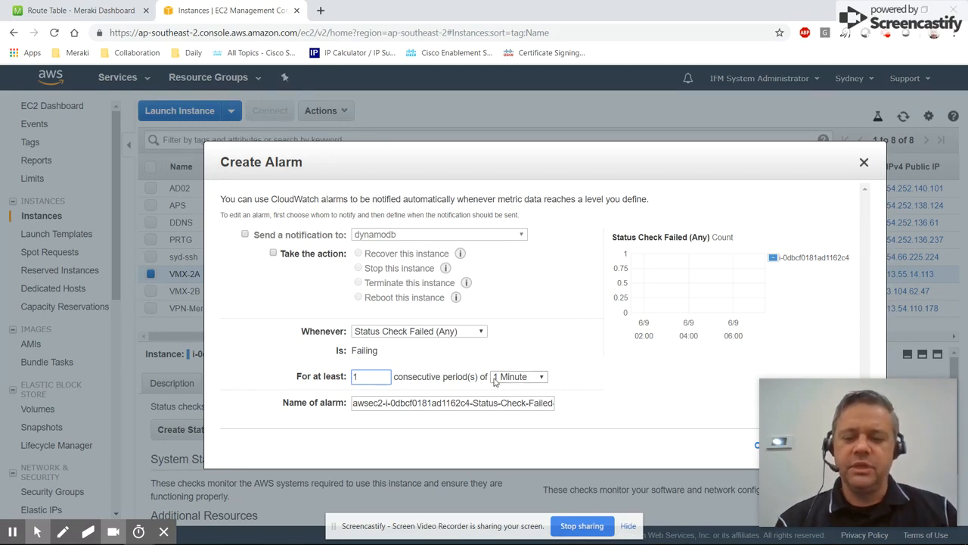
{"action": "left_click", "coordinate": [541, 377]}
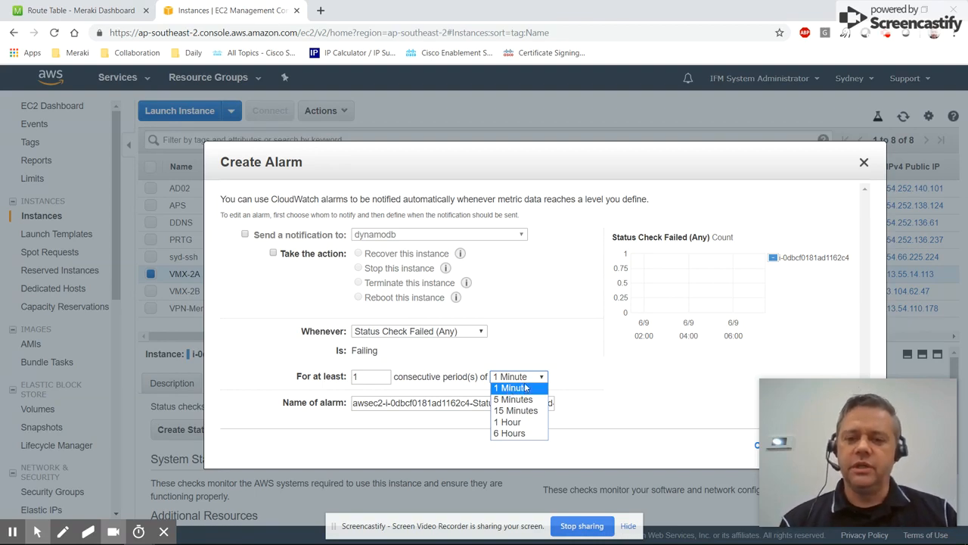
{"action": "left_click", "coordinate": [526, 388]}
Name the alarm VMX-2A-STATUS-CHECK and create it.
{"action": "left_click", "coordinate": [484, 405]}
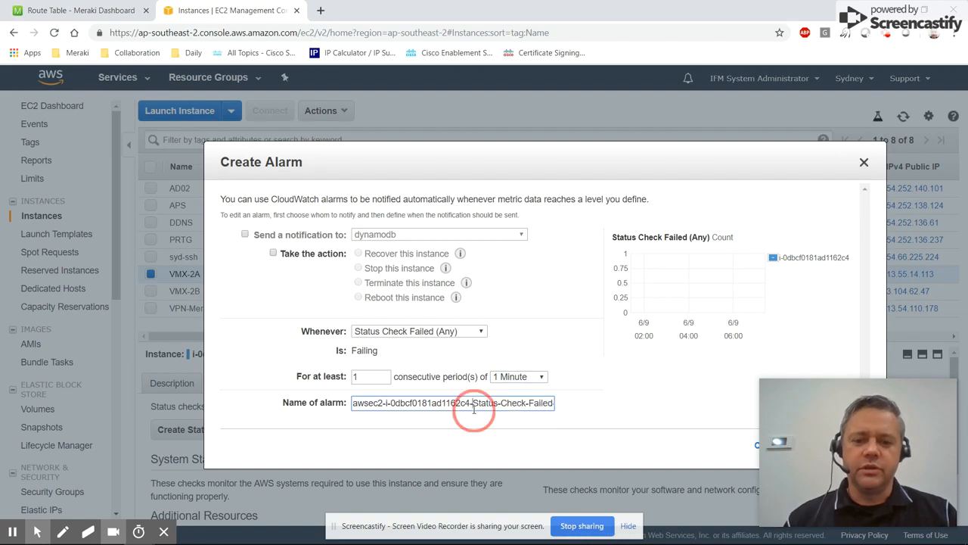
{"action": "key", "text": "ctrl+a"}
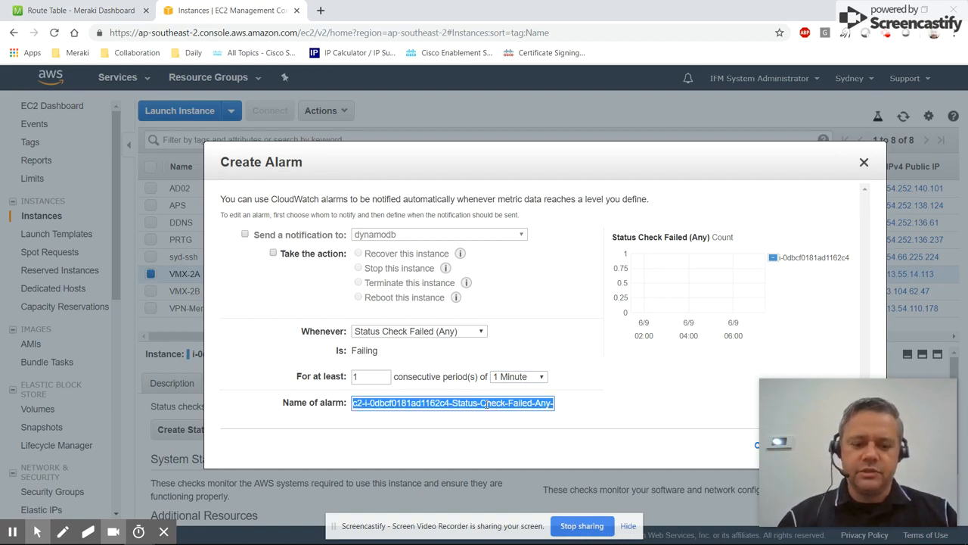
{"action": "type", "text": "VMX-"}
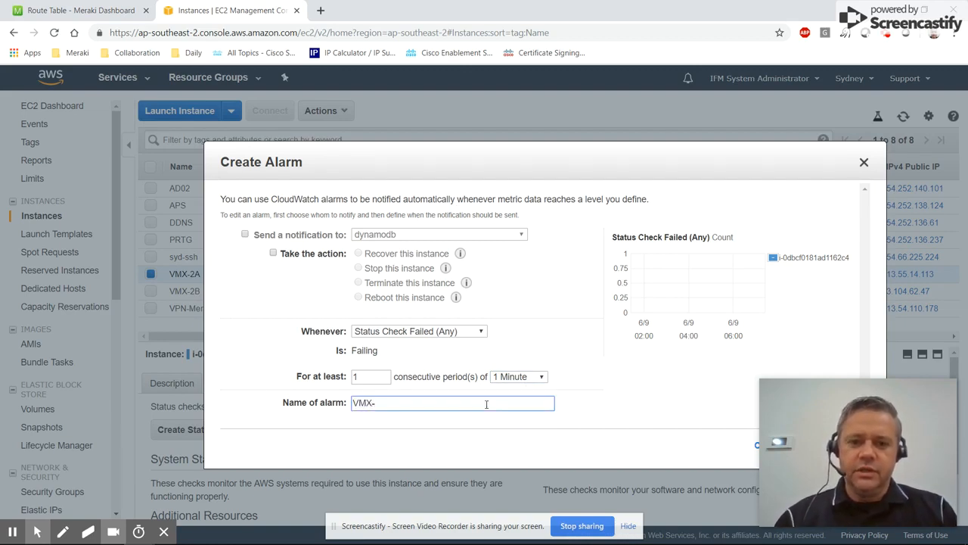
{"action": "type", "text": "2A-"}
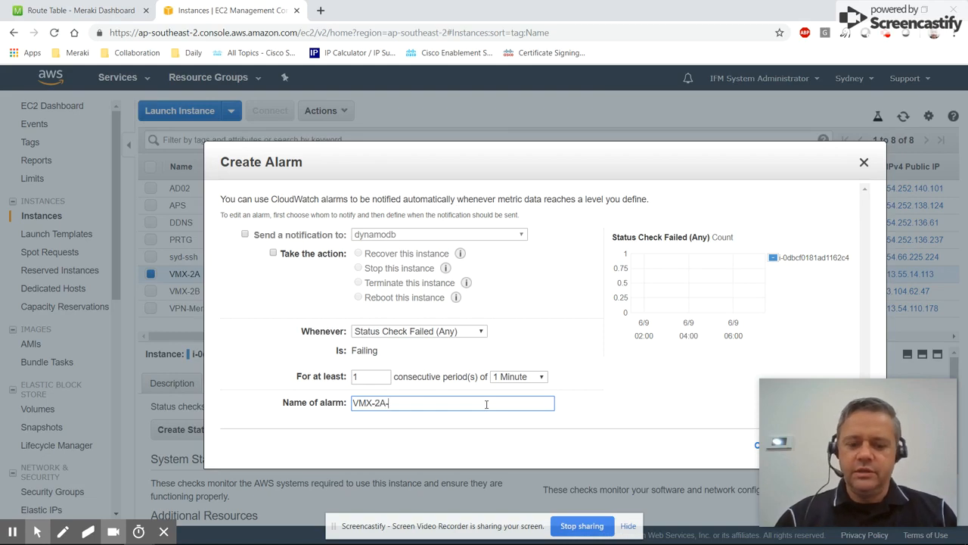
{"action": "type", "text": "STATUS-CHECK"}
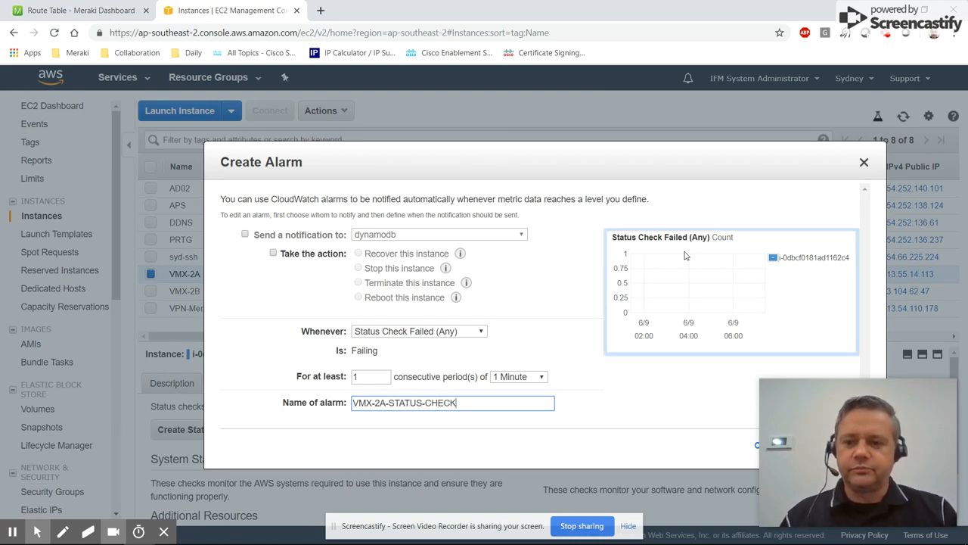
{"action": "left_click_drag", "start_coordinate": [723, 153], "coordinate": [633, 133]}
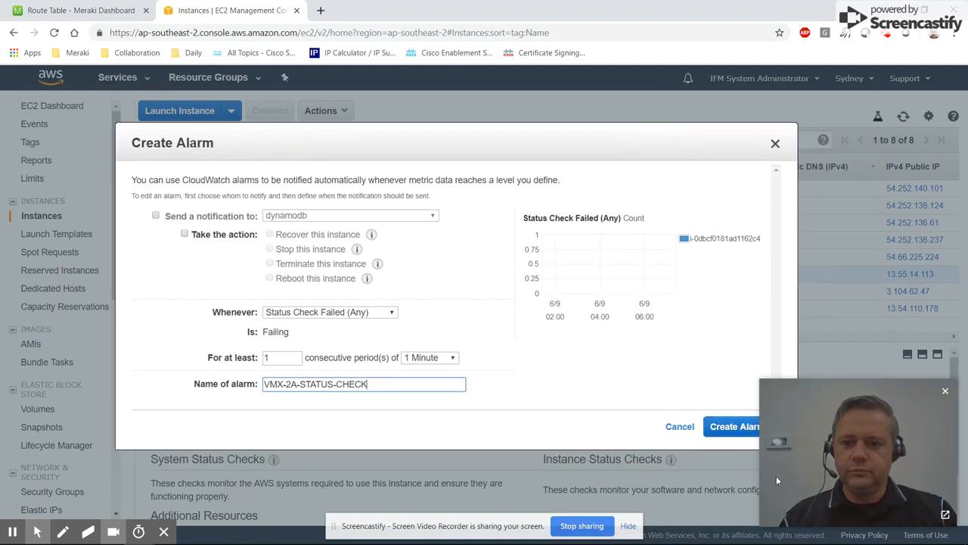
{"action": "left_click", "coordinate": [724, 426]}
{"action": "left_click", "coordinate": [508, 284]}
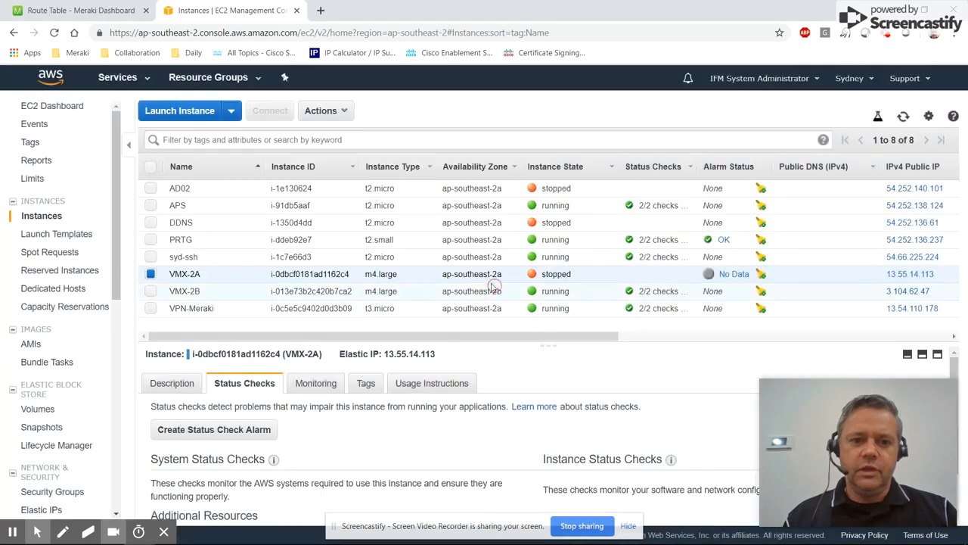
Start a status check alarm for the VMX-2B instance requiring 1 consecutive period.
{"action": "left_click", "coordinate": [150, 273]}
{"action": "left_click", "coordinate": [151, 291]}
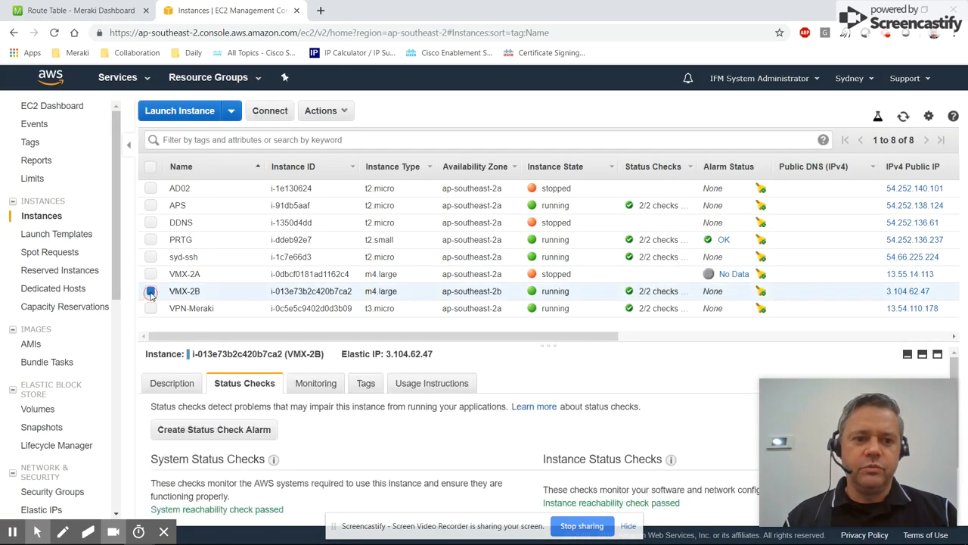
{"action": "left_click", "coordinate": [231, 433]}
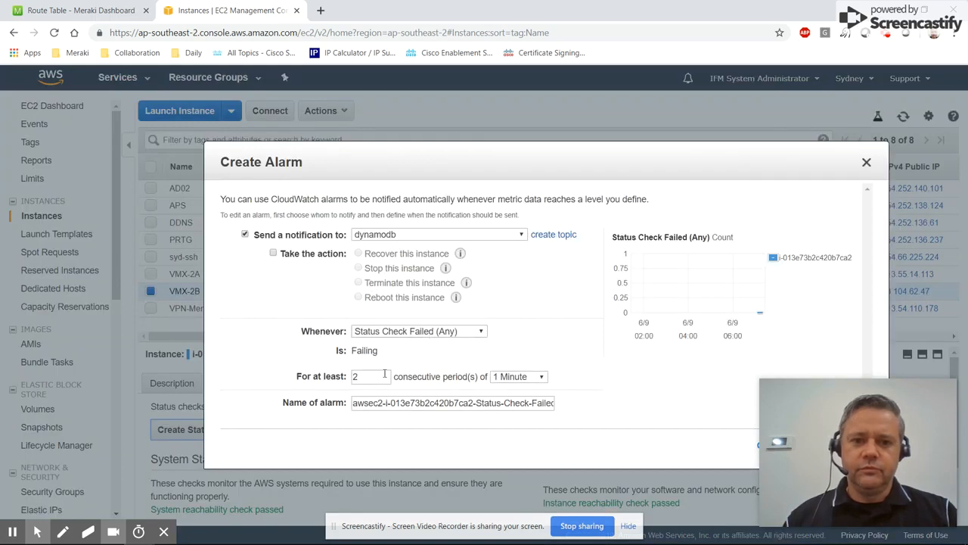
{"action": "double_click", "coordinate": [355, 376]}
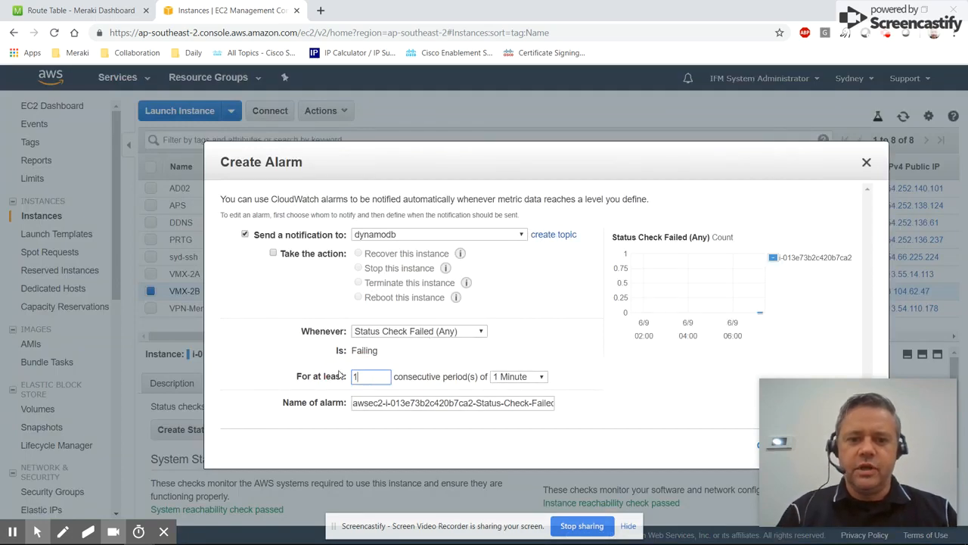
{"action": "type", "text": "1"}
Name the VMX-2B alarm VMX-2B-STATUS-CHECK.
{"action": "left_click", "coordinate": [401, 402]}
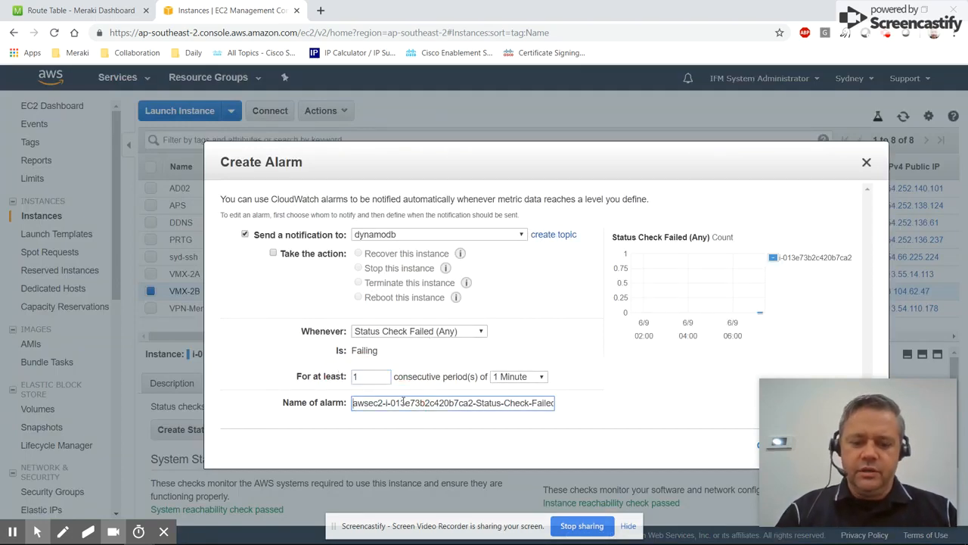
{"action": "key", "text": "ctrl+a"}
{"action": "type", "text": "VMX-2B"}
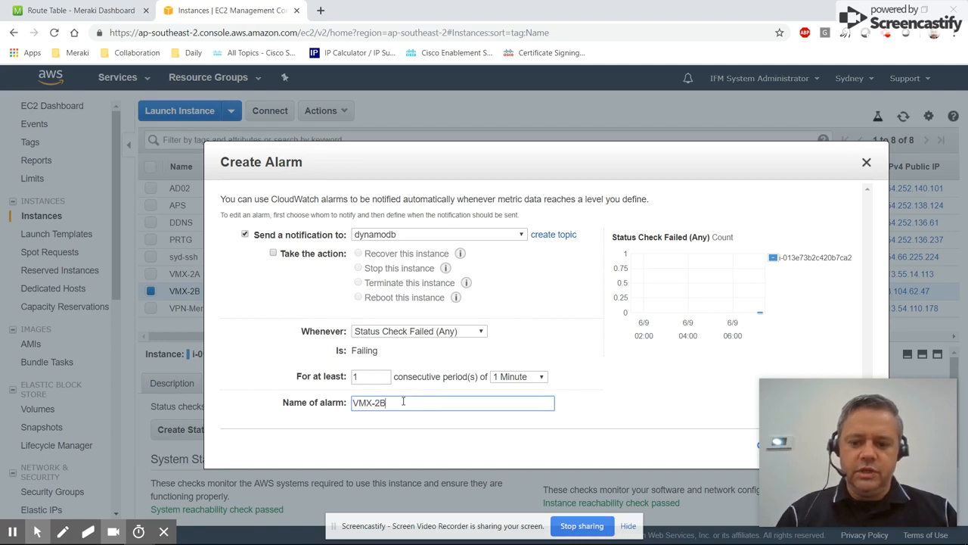
{"action": "type", "text": "-STATUS-CHECK"}
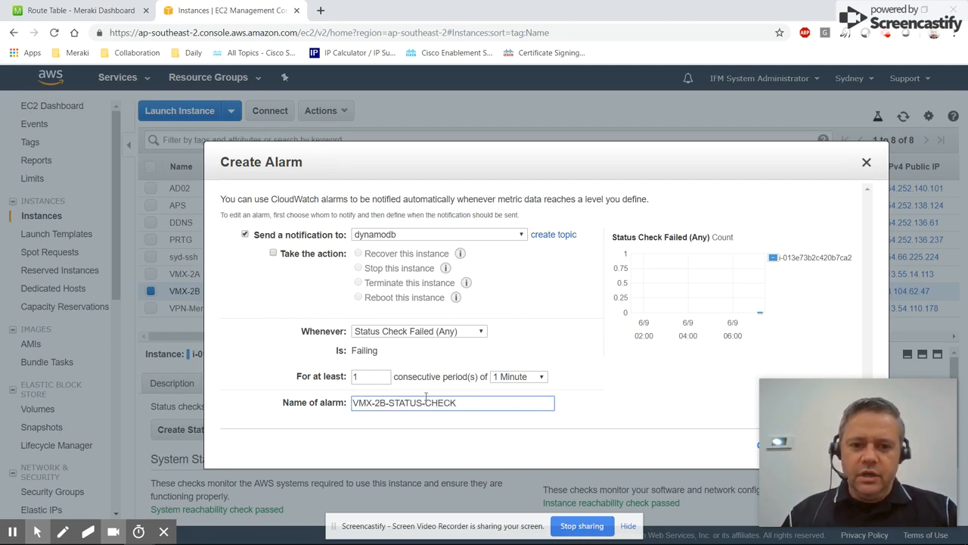
Turn off sending a notification, keep the 1 Minute period, and create the alarm.
{"action": "left_click", "coordinate": [530, 376]}
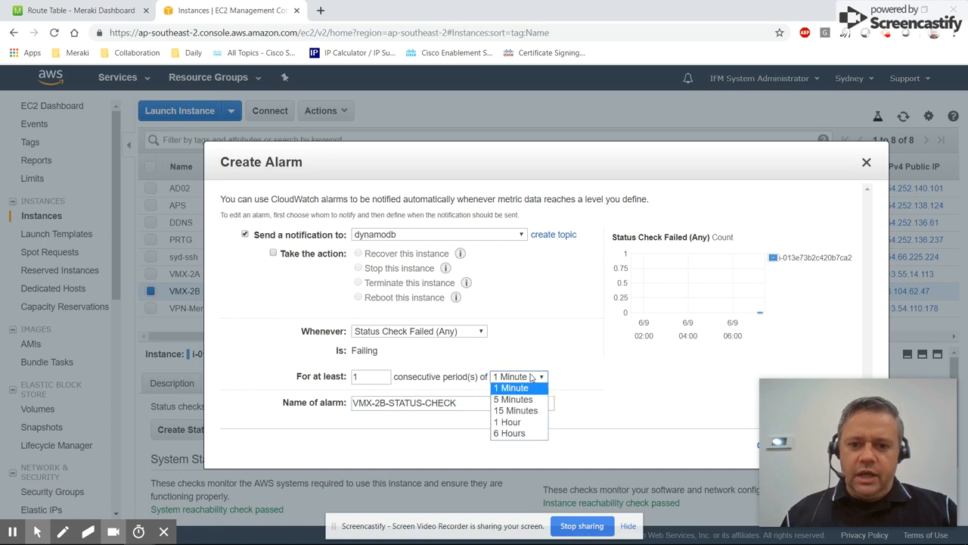
{"action": "left_click", "coordinate": [547, 340]}
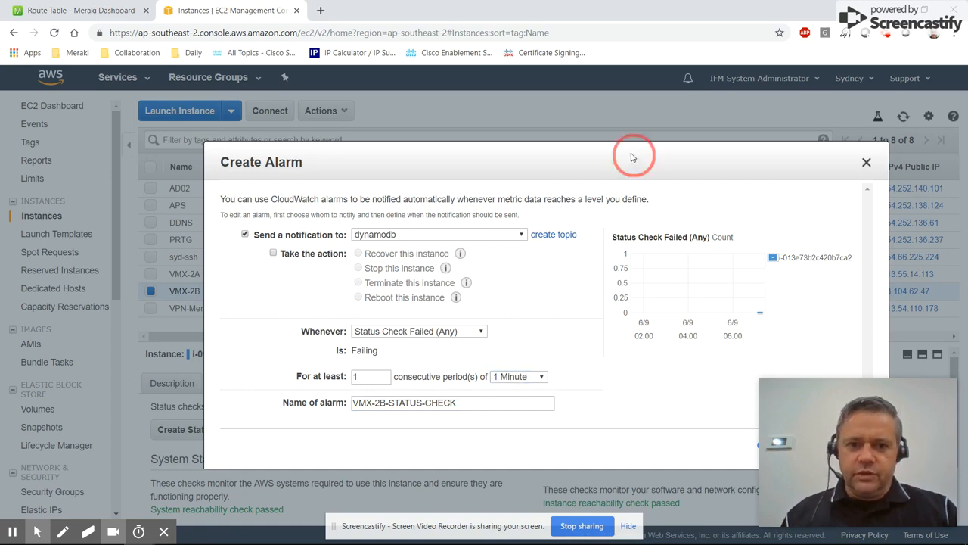
{"action": "left_click_drag", "start_coordinate": [632, 153], "coordinate": [577, 138]}
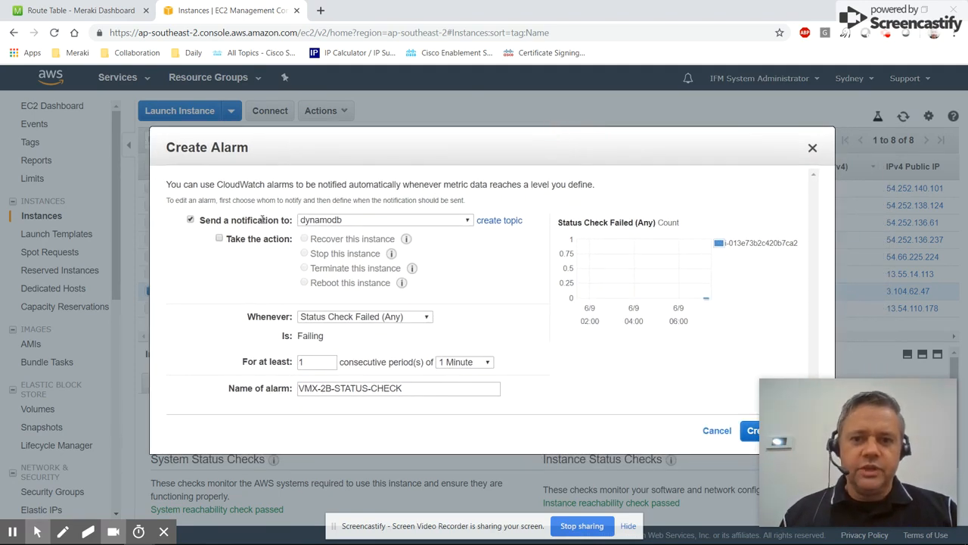
{"action": "left_click", "coordinate": [190, 219]}
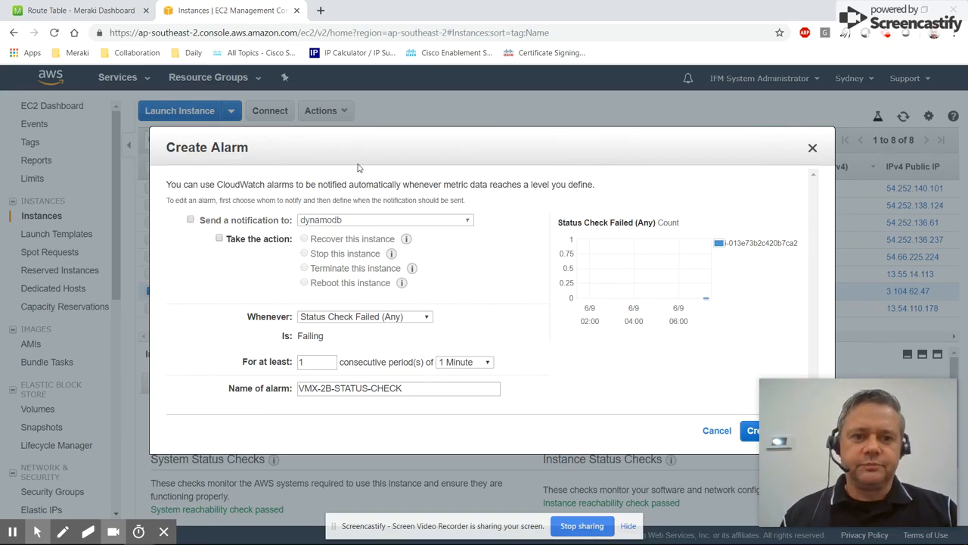
{"action": "left_click_drag", "start_coordinate": [382, 143], "coordinate": [305, 140]}
{"action": "left_click", "coordinate": [696, 430]}
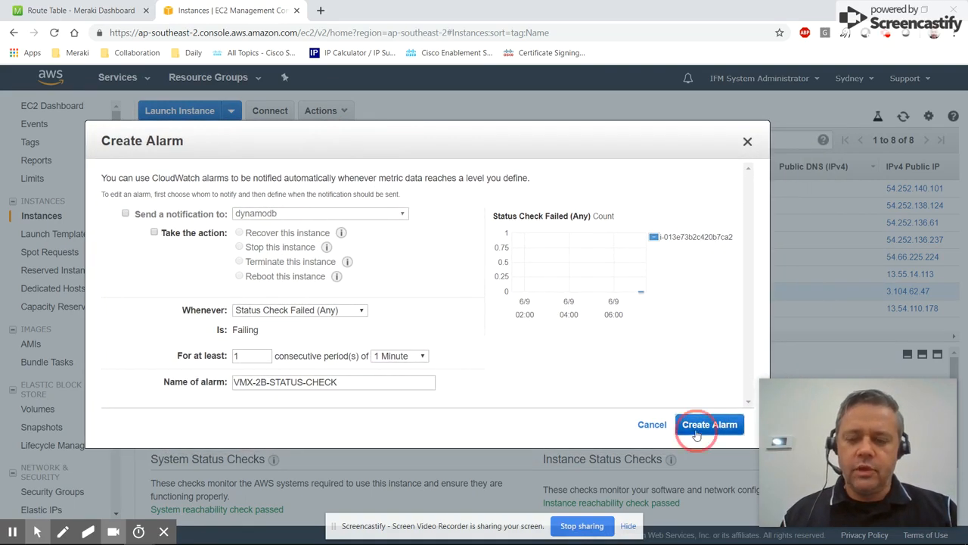
{"action": "left_click", "coordinate": [478, 285]}
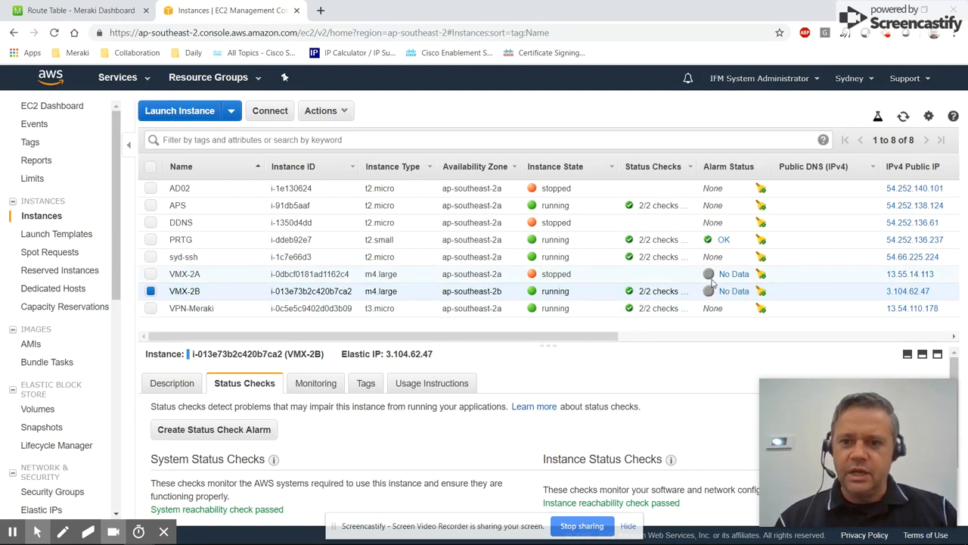
Deselect the instance, view the Meraki route table in the other tab, and return to the EC2 instances.
{"action": "left_click", "coordinate": [151, 293]}
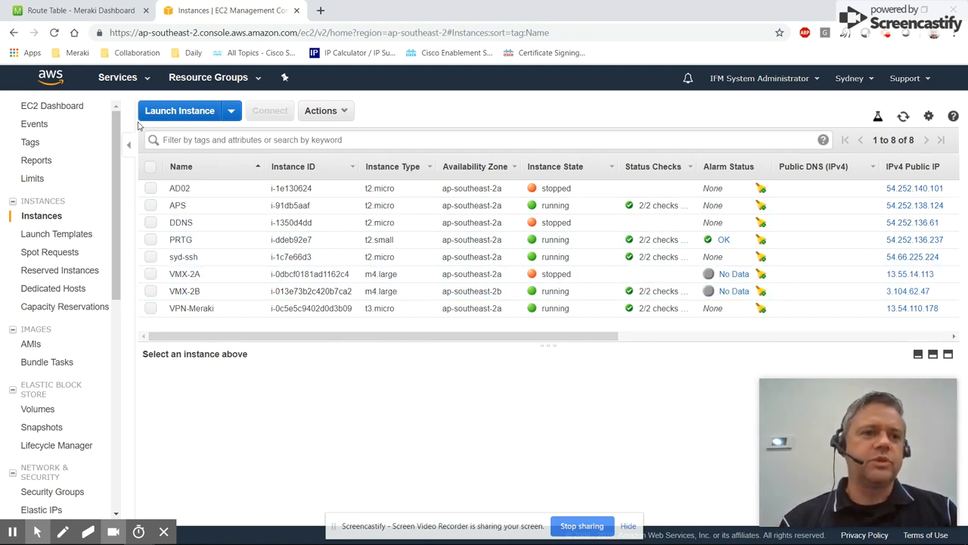
{"action": "left_click", "coordinate": [103, 17]}
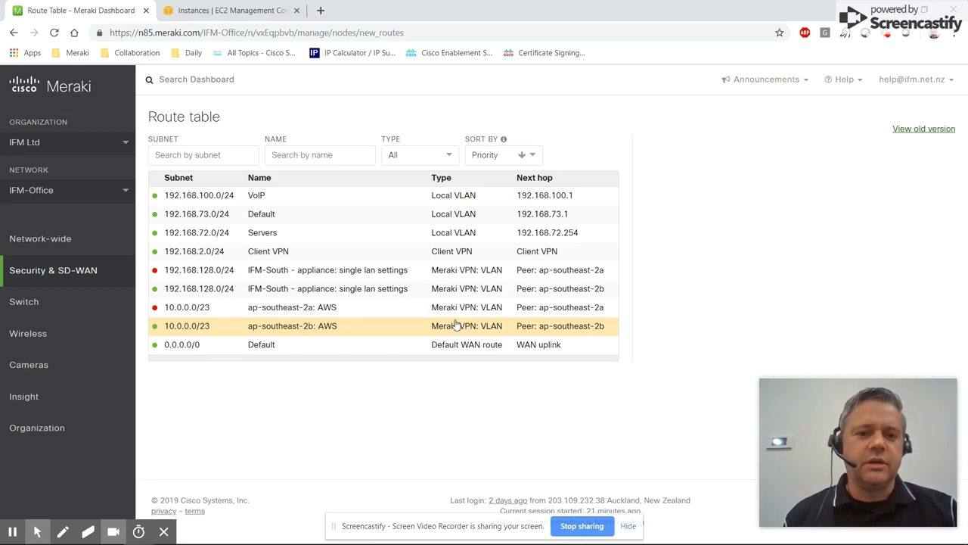
{"action": "left_click", "coordinate": [204, 7]}
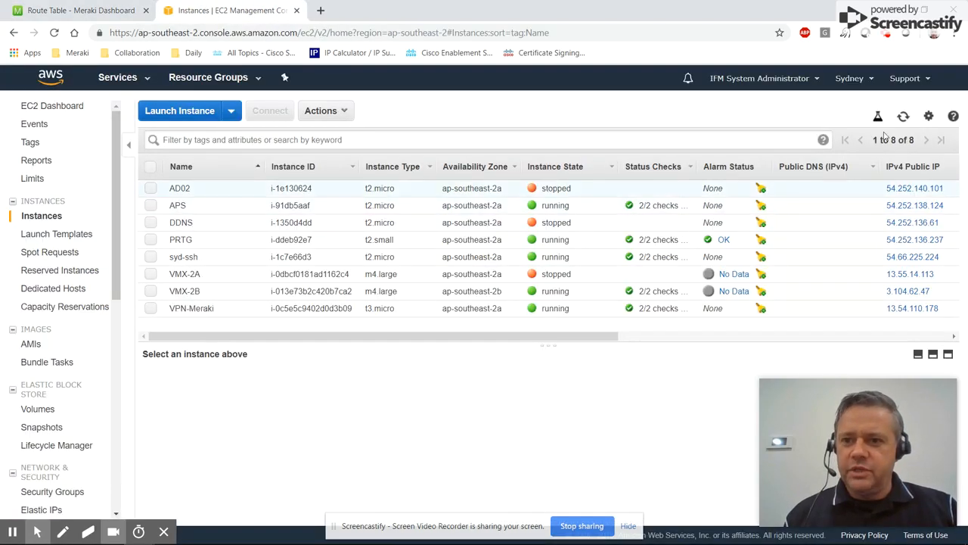
Refresh the instance list and inspect the alarm status of the VMX-2B and VMX-2A instances.
{"action": "left_click", "coordinate": [904, 118]}
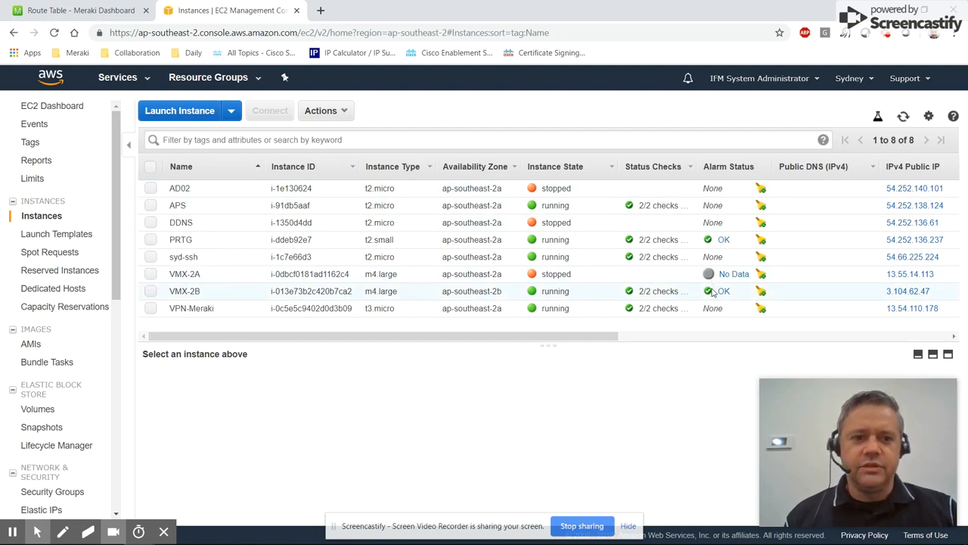
{"action": "left_click", "coordinate": [151, 292]}
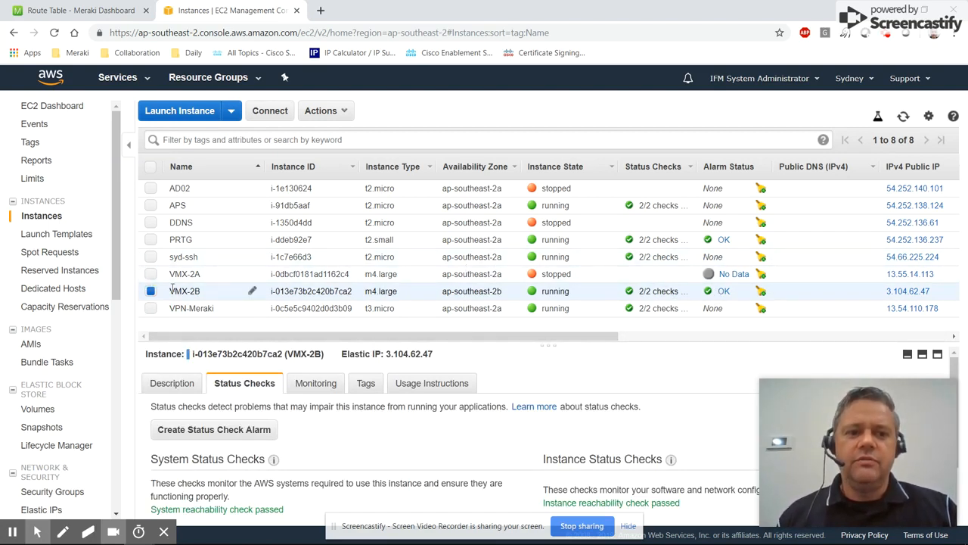
{"action": "left_click", "coordinate": [151, 291]}
{"action": "left_click", "coordinate": [152, 274]}
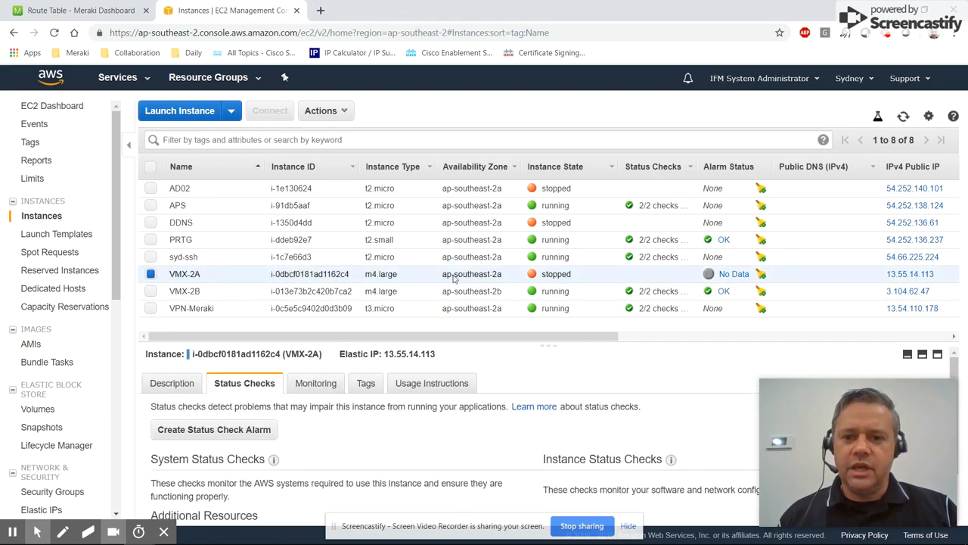
{"action": "mouse_move", "coordinate": [736, 279]}
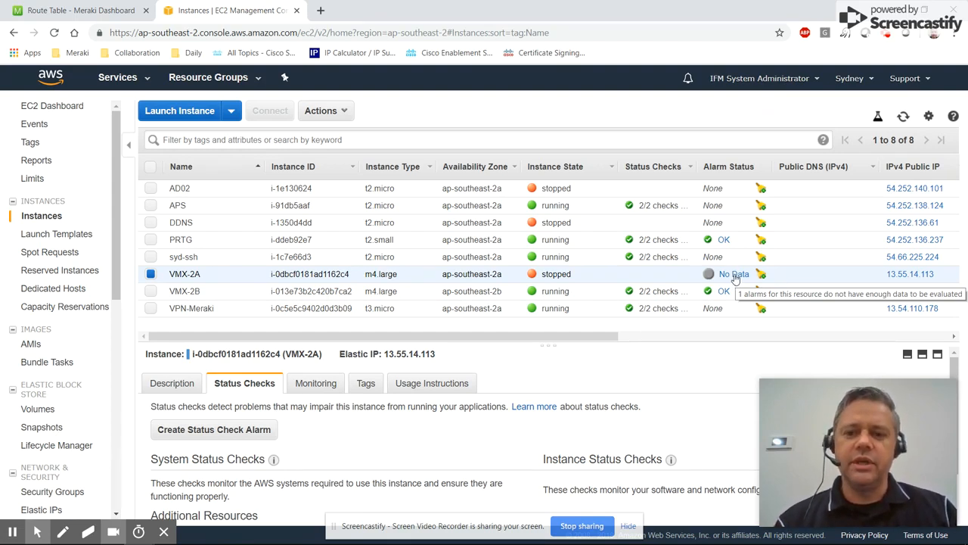
{"action": "left_click", "coordinate": [151, 275]}
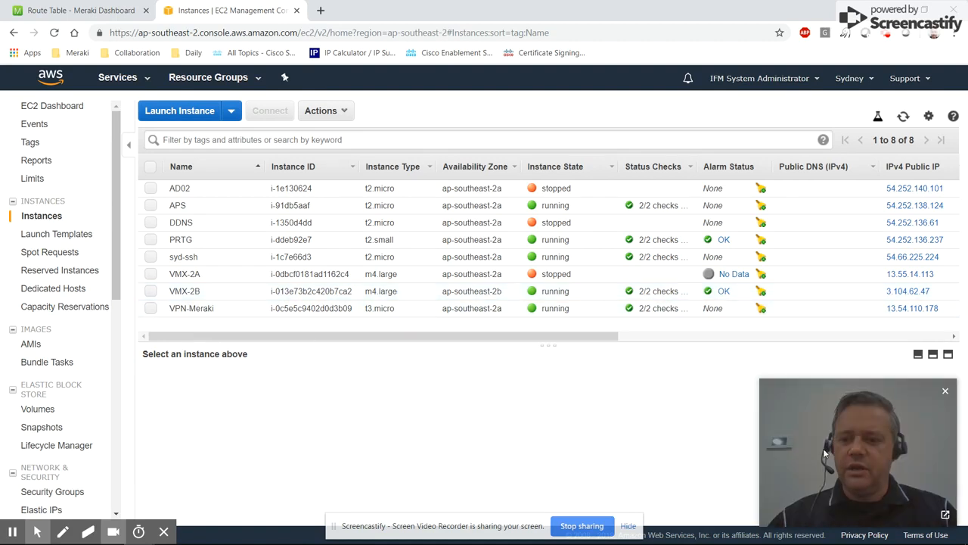
{"action": "left_click", "coordinate": [886, 34]}
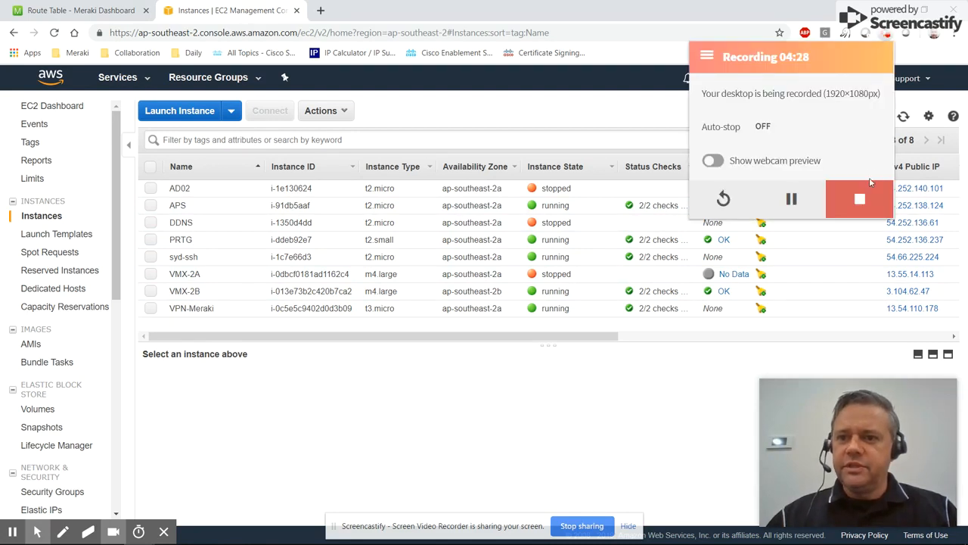